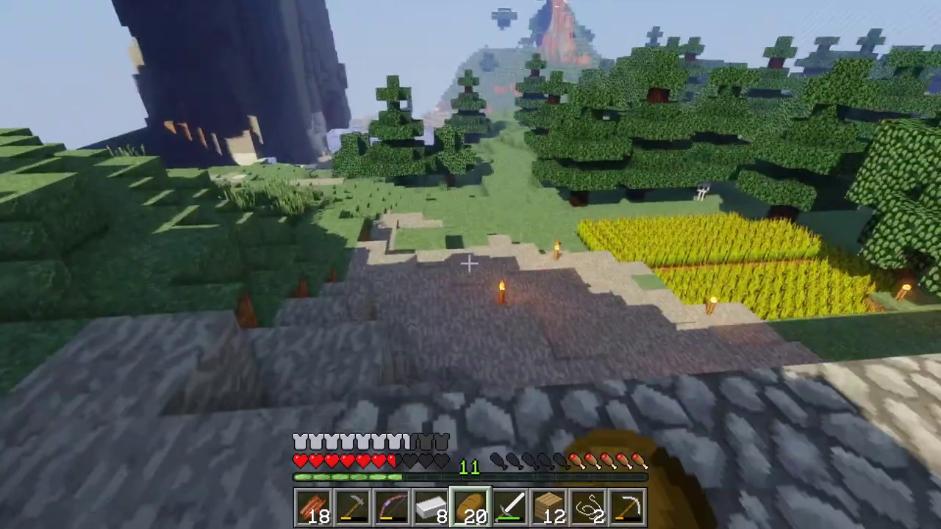
{"action": "right_click", "coordinate": [469, 263]}
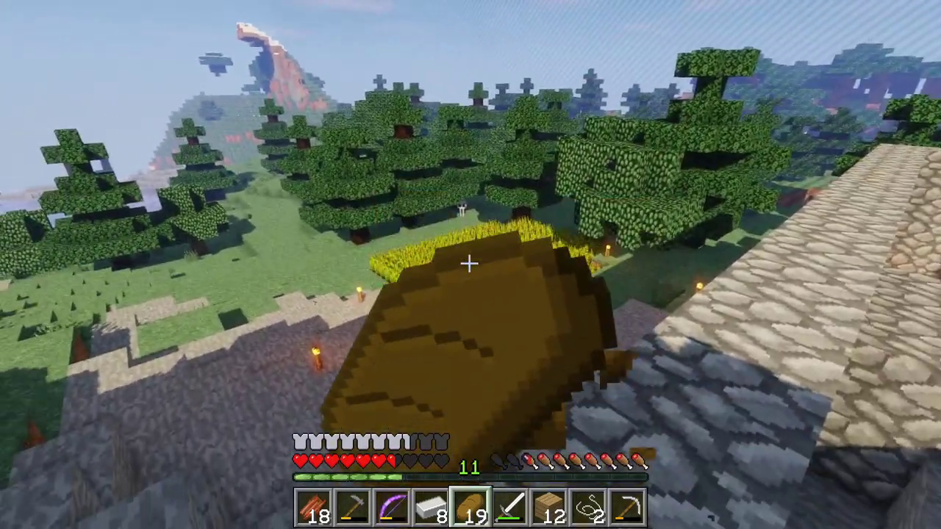
{"action": "scroll", "coordinate": [469, 263], "scroll_direction": "down", "scroll_amount": 1}
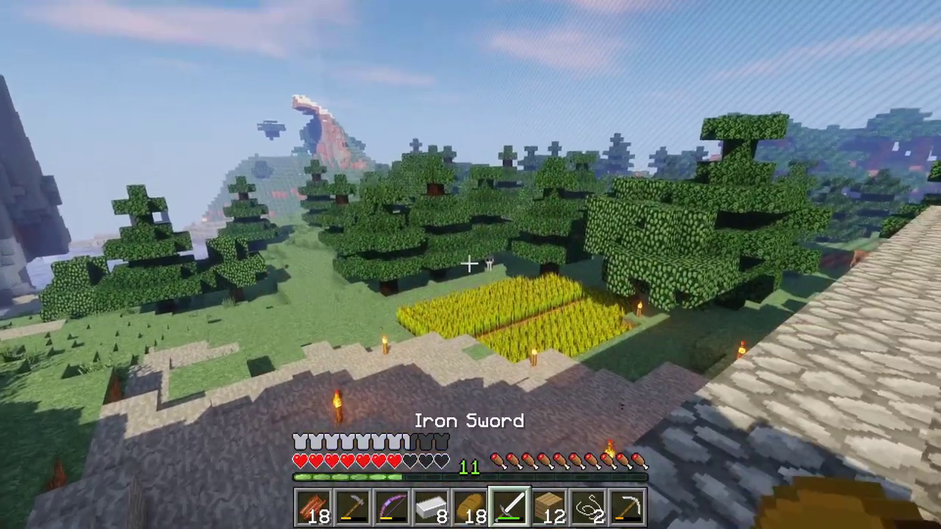
{"action": "key", "text": "w"}
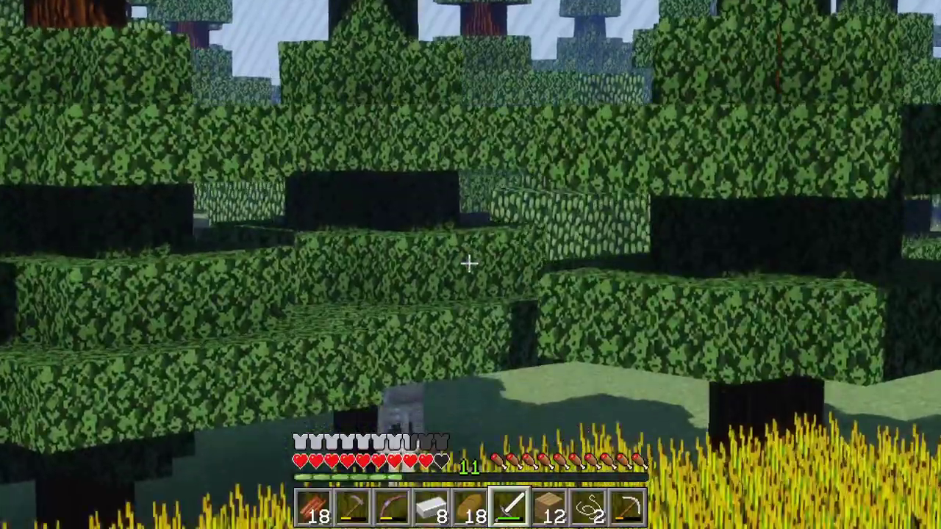
{"action": "key", "text": "w"}
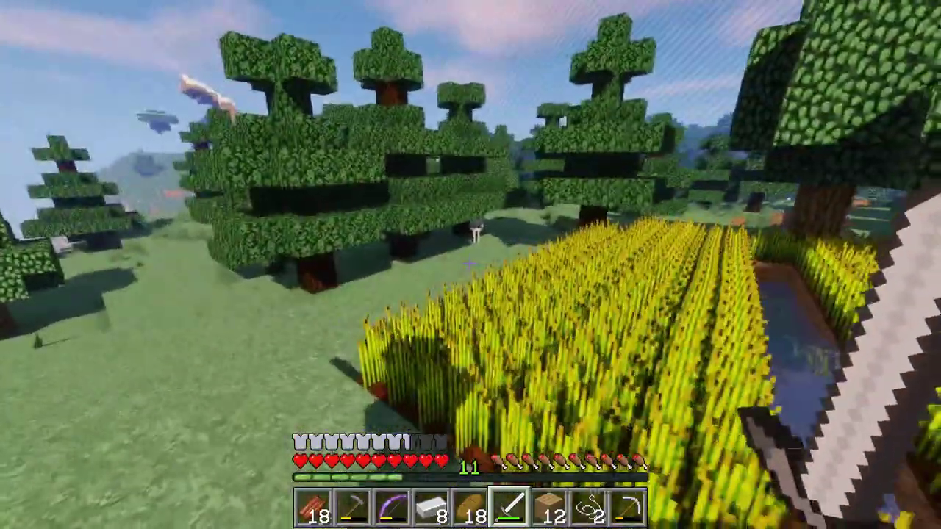
{"action": "key", "text": "w"}
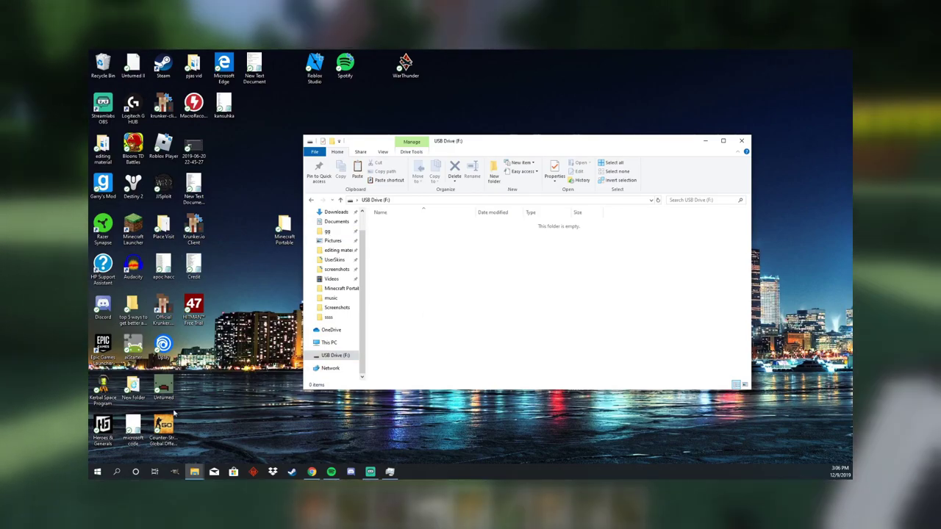
Format the USB drive (F:) with the NTFS file system and the volume label Minecraft.
{"action": "right_click", "coordinate": [315, 356]}
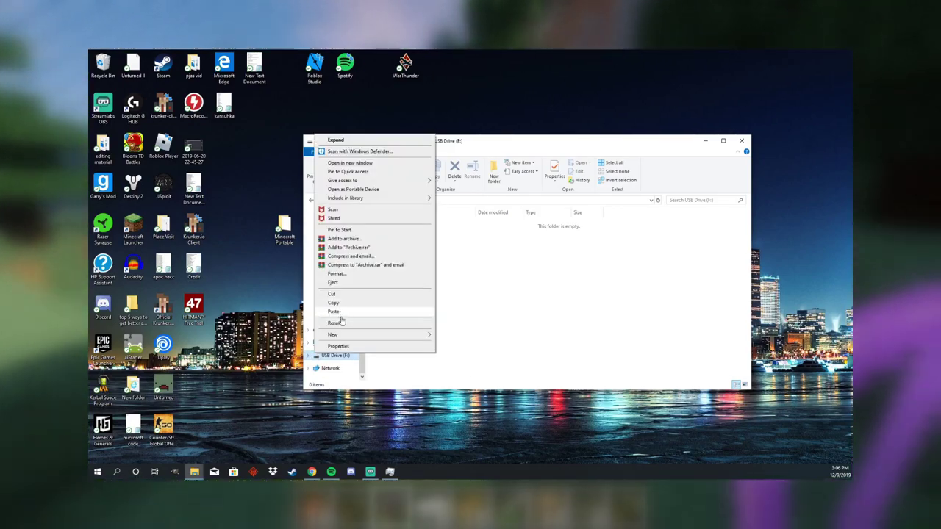
{"action": "left_click", "coordinate": [336, 274]}
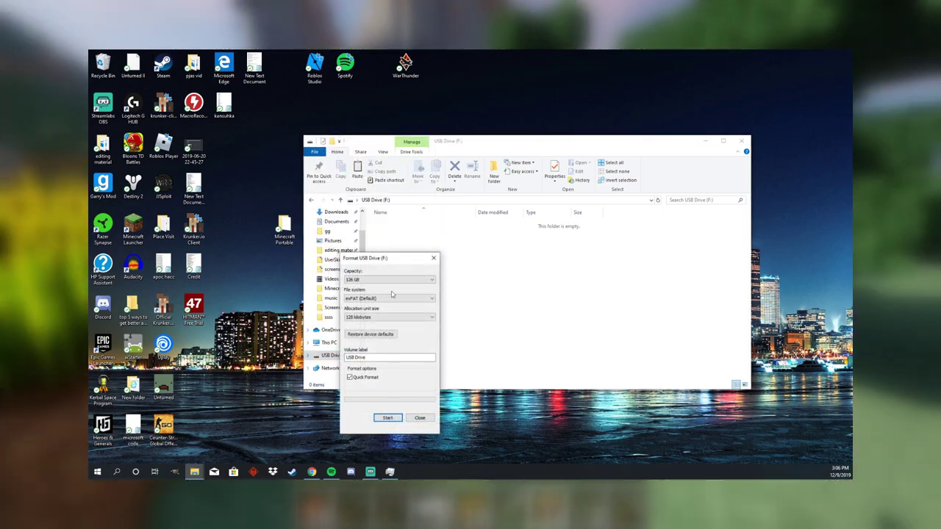
{"action": "left_click", "coordinate": [387, 299]}
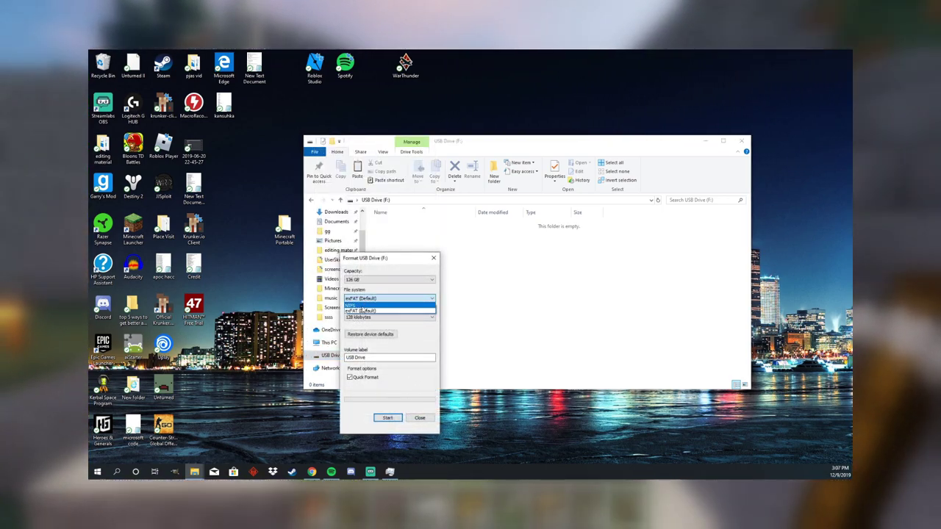
{"action": "left_click", "coordinate": [360, 305]}
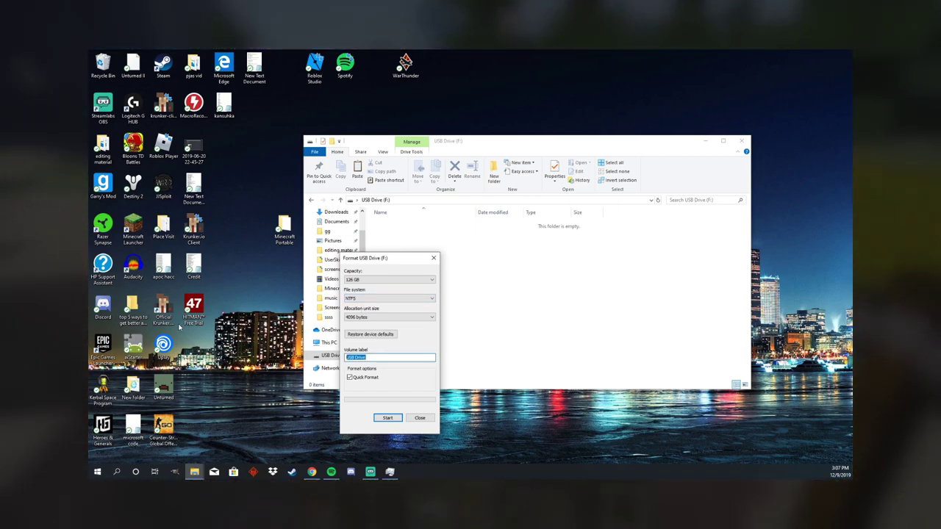
{"action": "type", "text": "Minecra"}
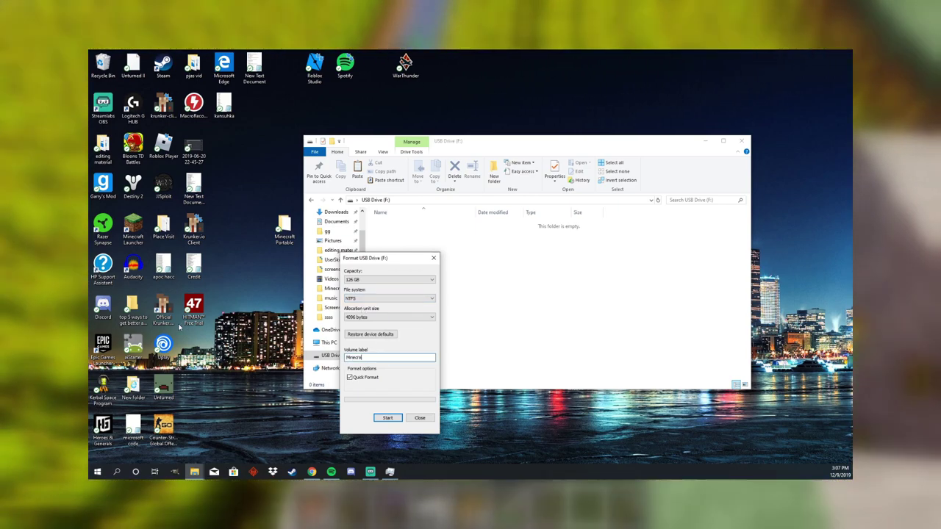
{"action": "type", "text": "ft"}
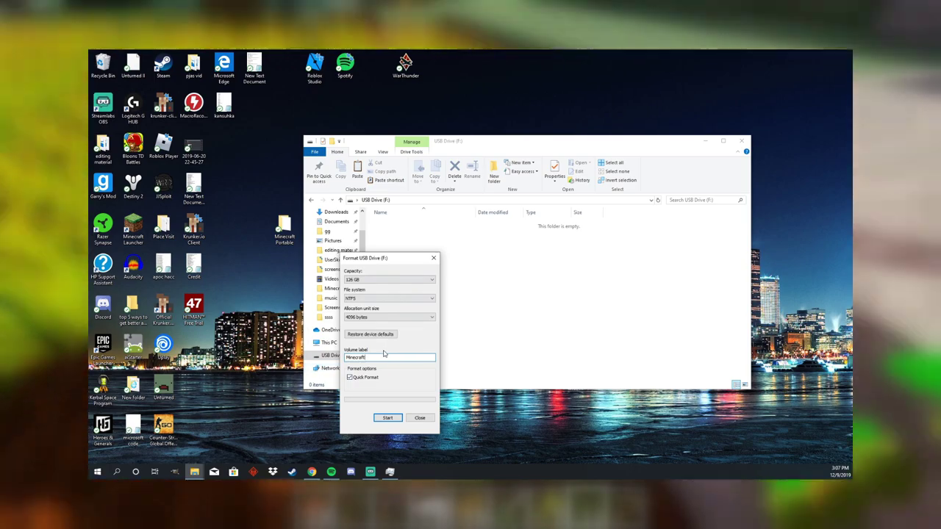
{"action": "left_click", "coordinate": [390, 419]}
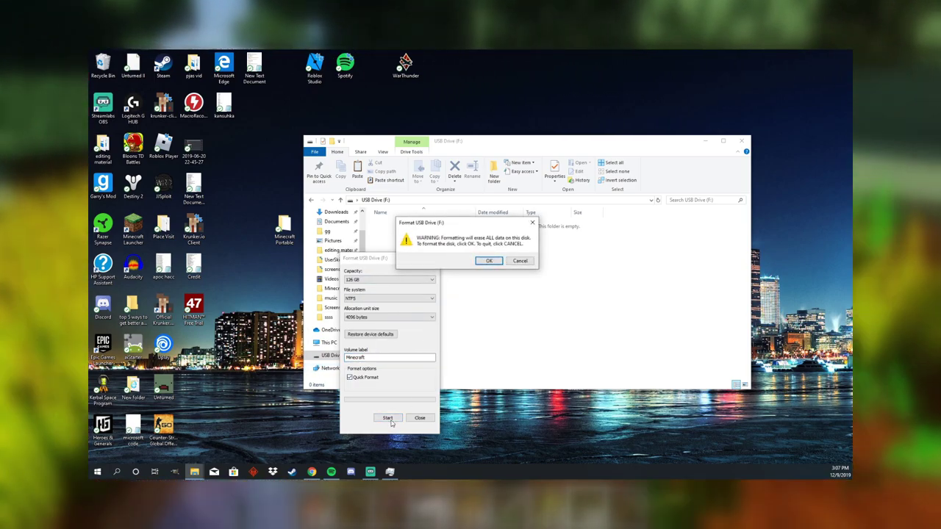
{"action": "left_click", "coordinate": [488, 261]}
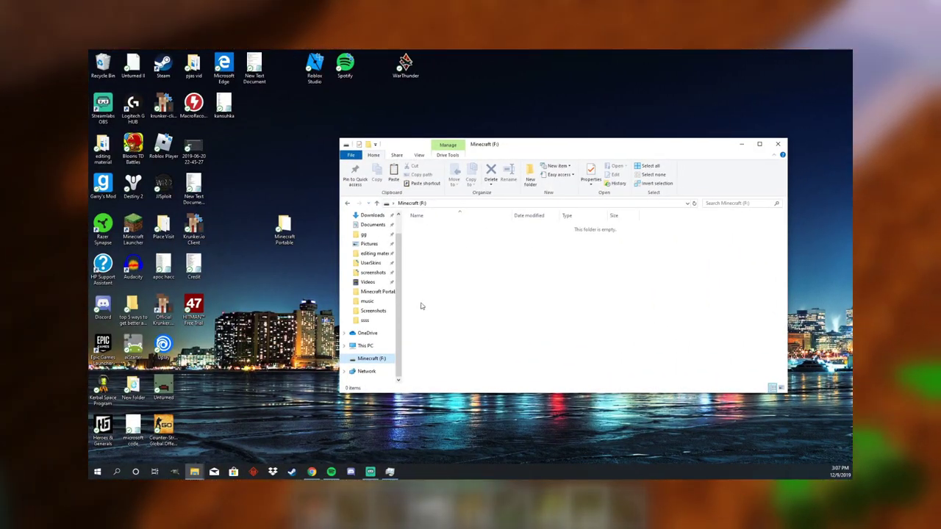
Create a folder named Minecraft Portable at the root of the Minecraft (F:) drive.
{"action": "right_click", "coordinate": [501, 274]}
{"action": "mouse_move", "coordinate": [519, 370]}
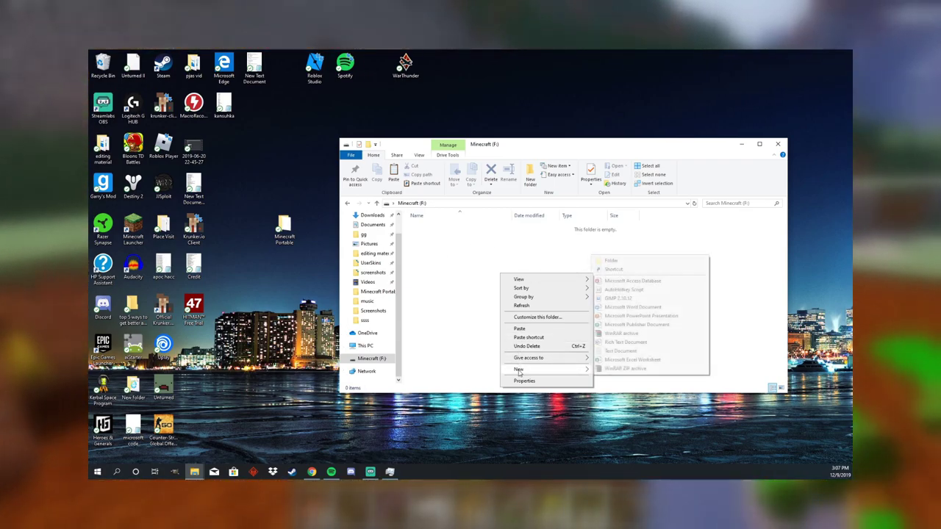
{"action": "left_click", "coordinate": [636, 262]}
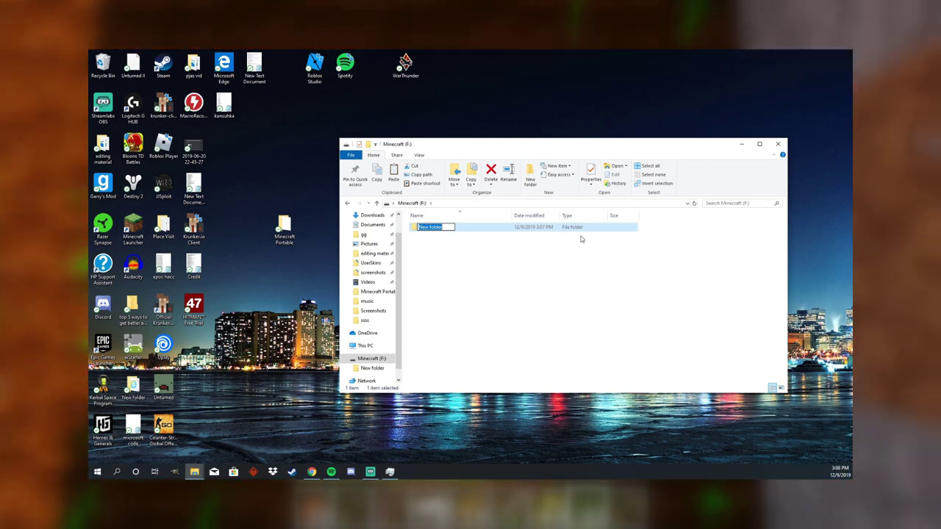
{"action": "type", "text": "Minecr"}
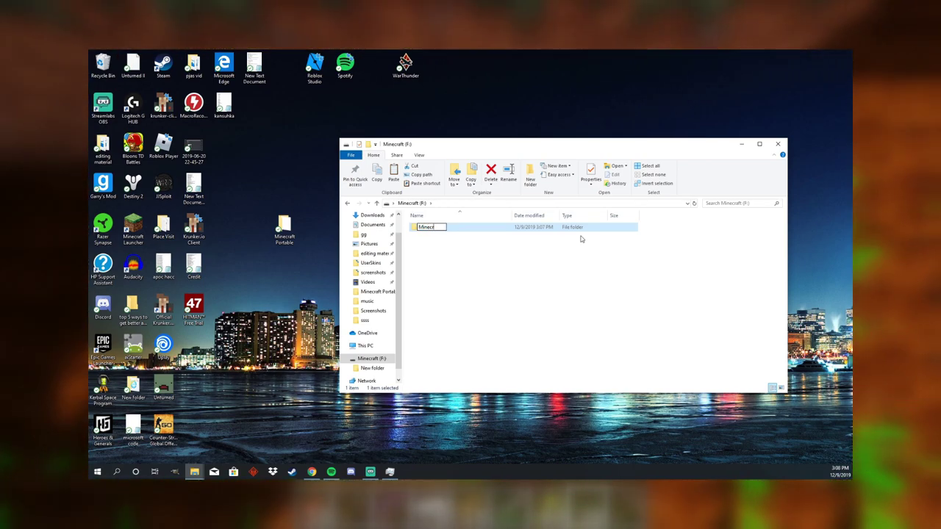
{"action": "type", "text": "aft Port"}
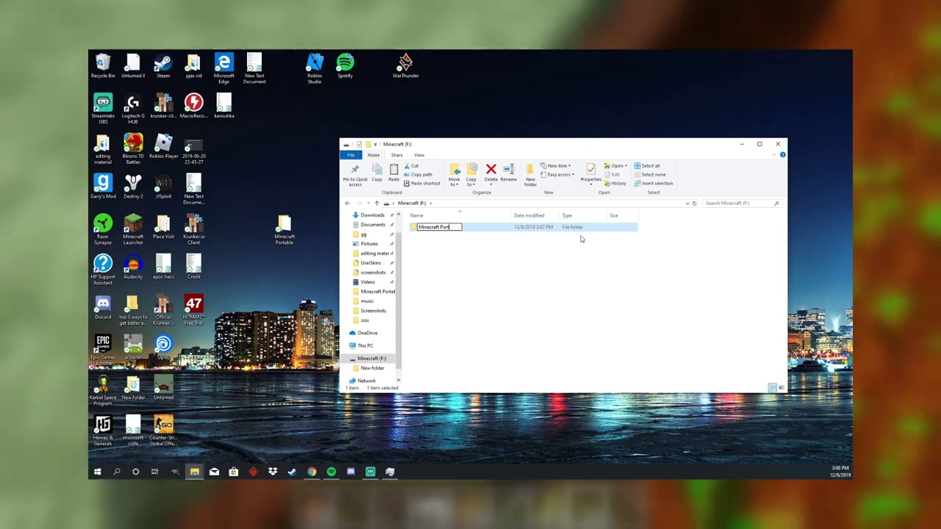
{"action": "type", "text": "able"}
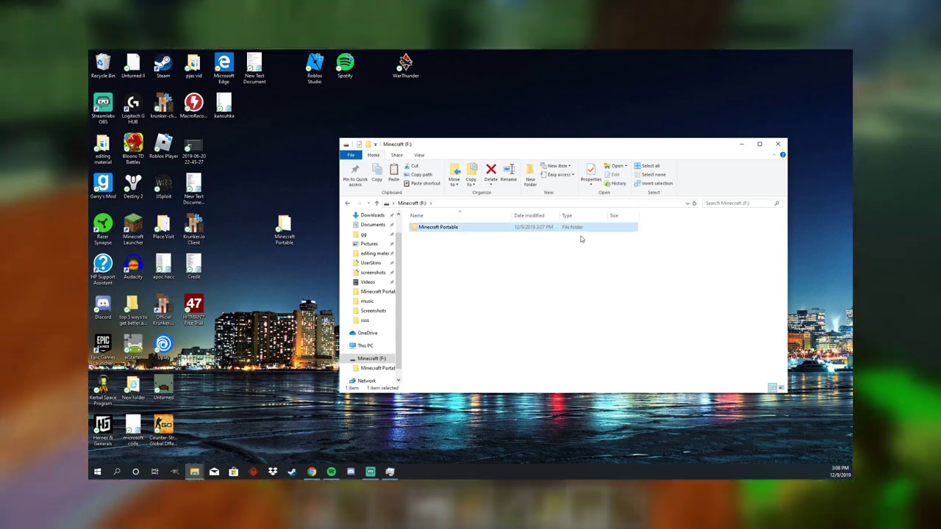
Open the Minecraft Portable folder on the USB drive and create a subfolder named bin in it.
{"action": "double_click", "coordinate": [443, 228]}
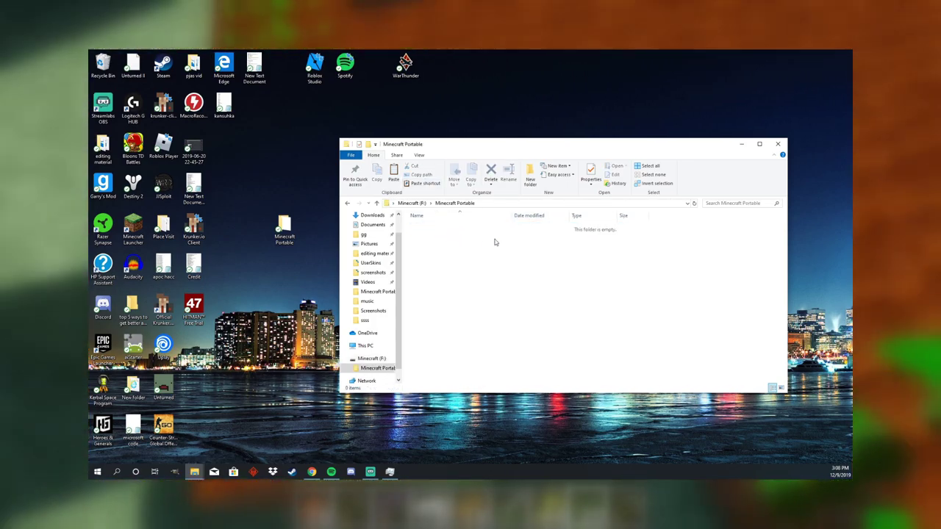
{"action": "right_click", "coordinate": [456, 271]}
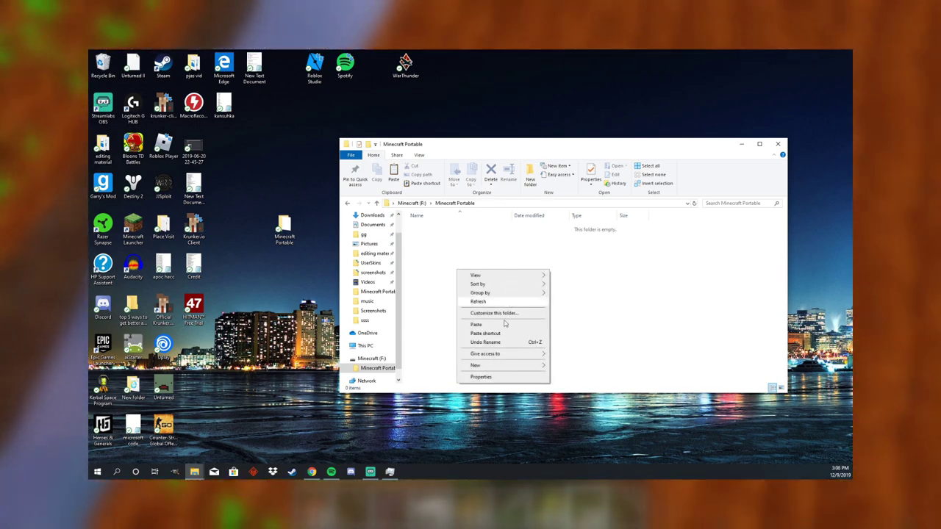
{"action": "mouse_move", "coordinate": [507, 365]}
{"action": "left_click", "coordinate": [593, 255]}
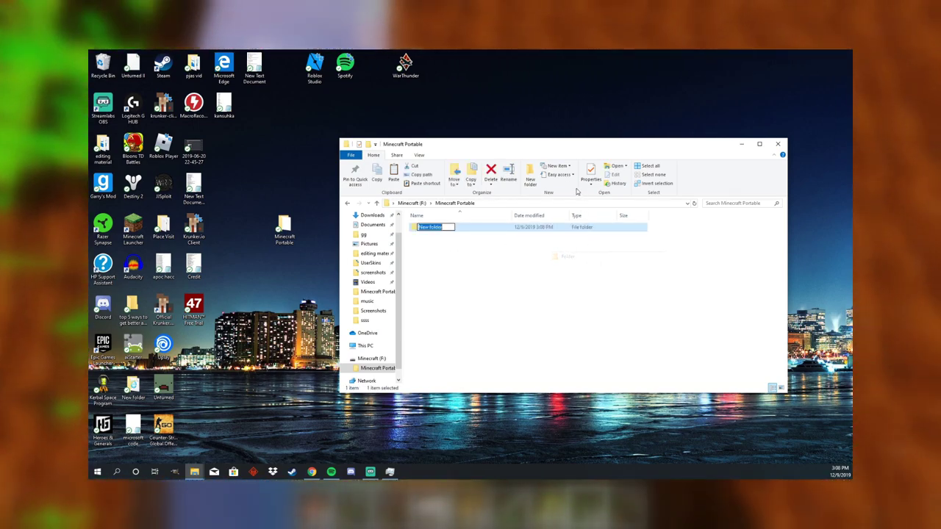
{"action": "type", "text": "bin"}
{"action": "key", "text": "Return"}
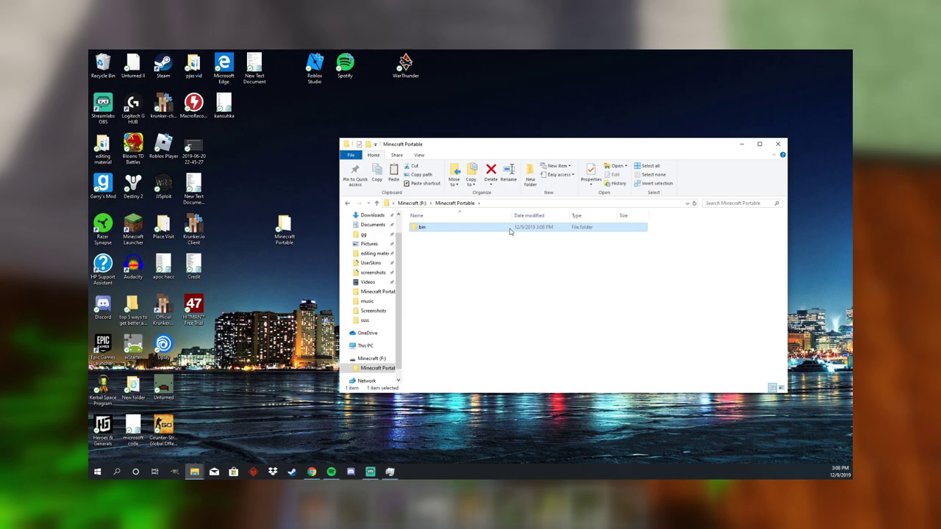
Create another subfolder named data beside bin in the Minecraft Portable folder.
{"action": "right_click", "coordinate": [460, 288]}
{"action": "mouse_move", "coordinate": [521, 383]}
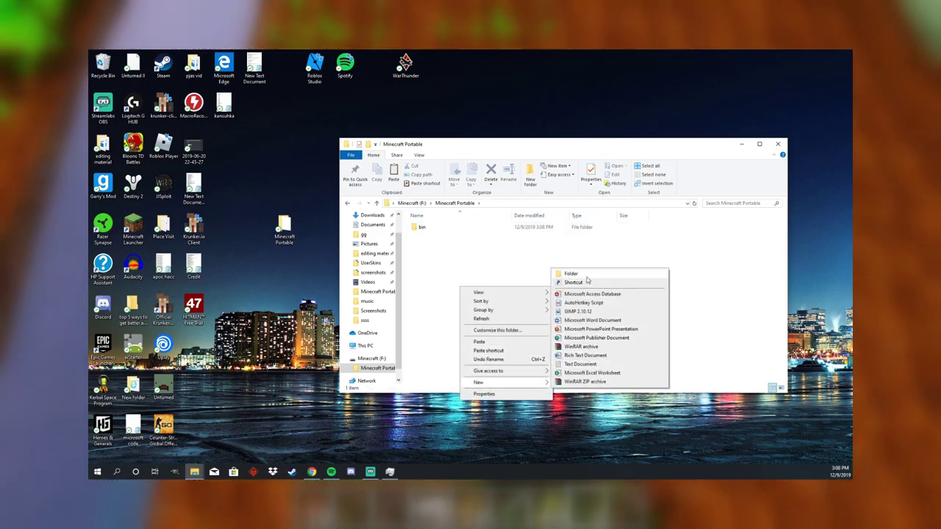
{"action": "left_click", "coordinate": [582, 273]}
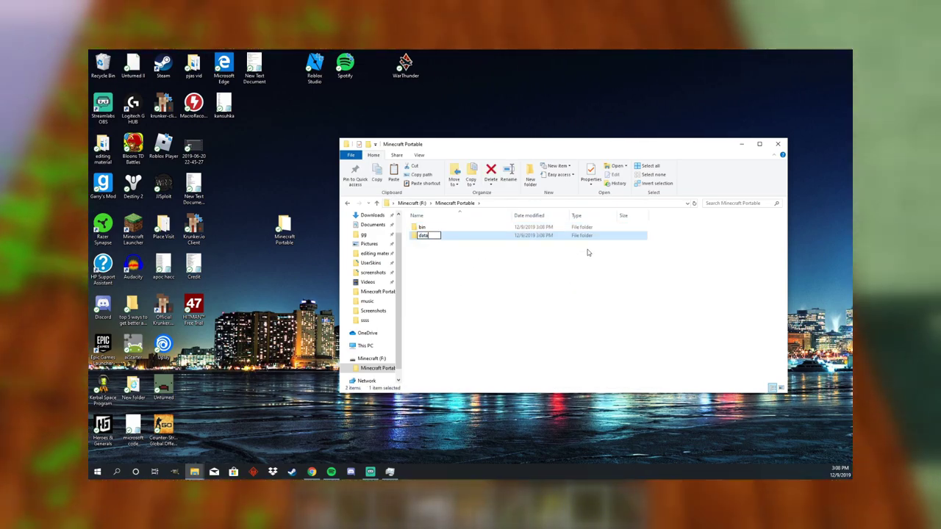
{"action": "key", "text": "Return"}
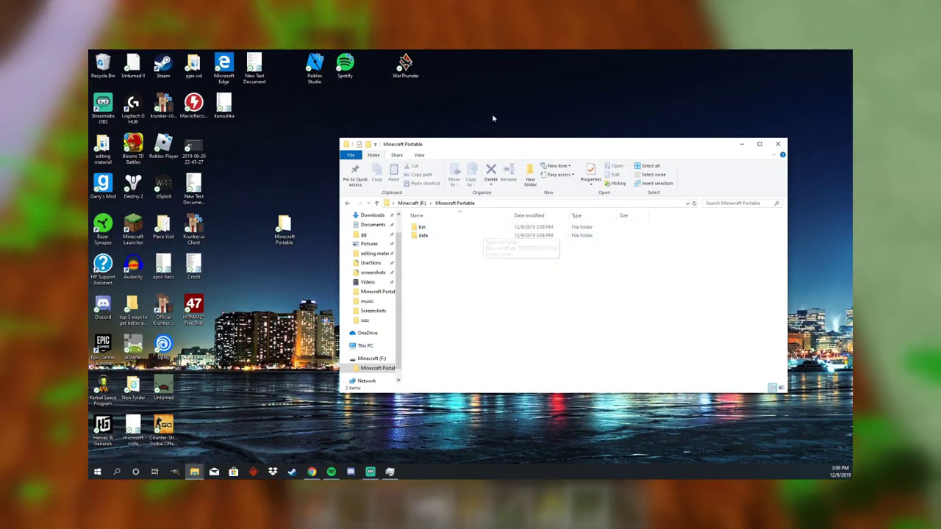
Open Notepad and enter the launch command "%CD%\bin\Minecraft.exe" --workDir "%CD%\data\.minecraft" in a blank document.
{"action": "right_click", "coordinate": [498, 112]}
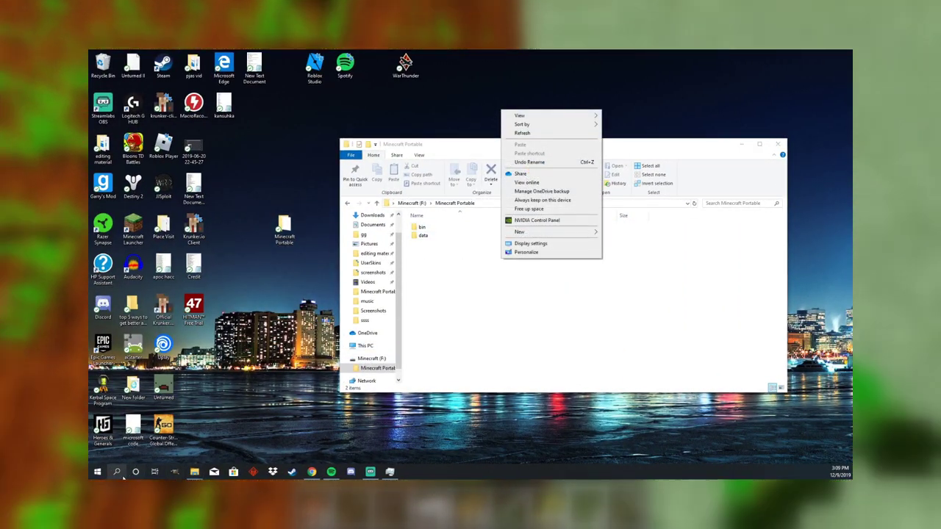
{"action": "left_click", "coordinate": [118, 472]}
{"action": "type", "text": "not"}
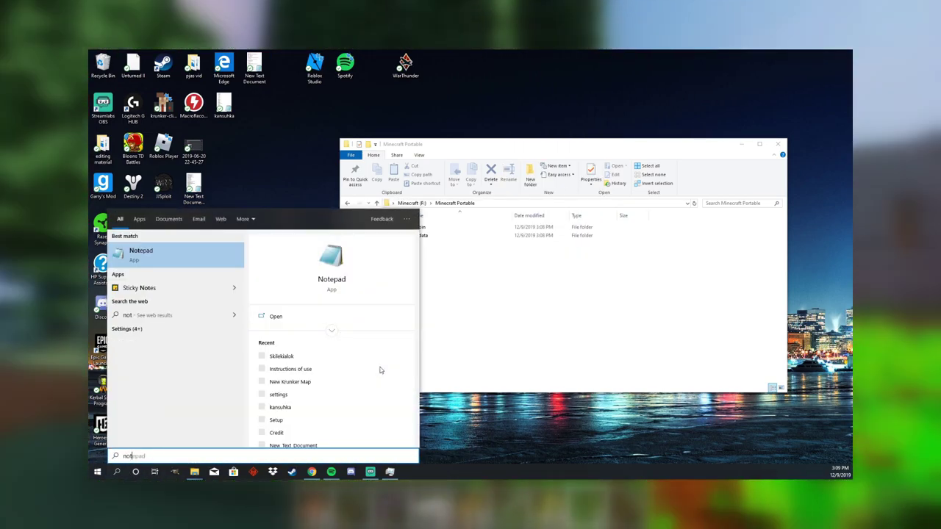
{"action": "key", "text": "Return"}
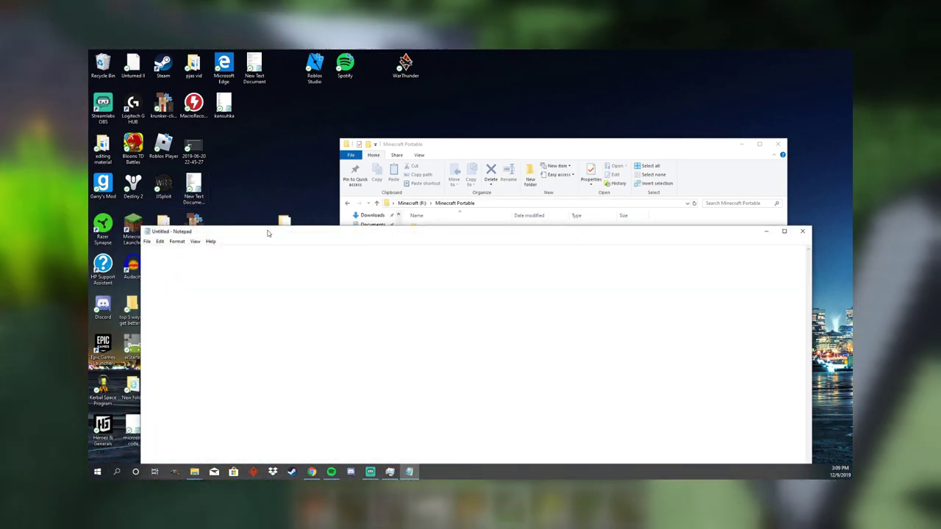
{"action": "left_click_drag", "start_coordinate": [269, 232], "coordinate": [264, 127]}
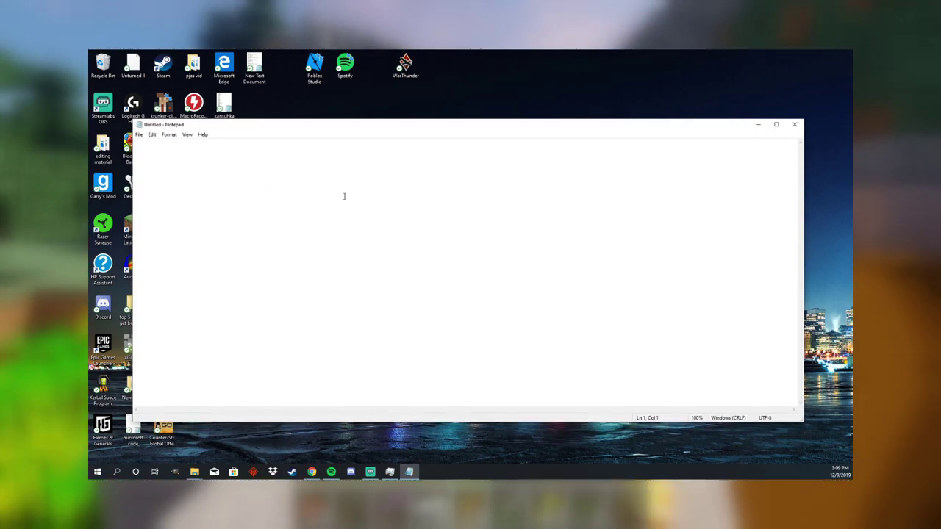
{"action": "type", "text": "\"%CD%\\bin\\Minecraft.exe\" --workDir \"%CD%\\data\\.minecraft\""}
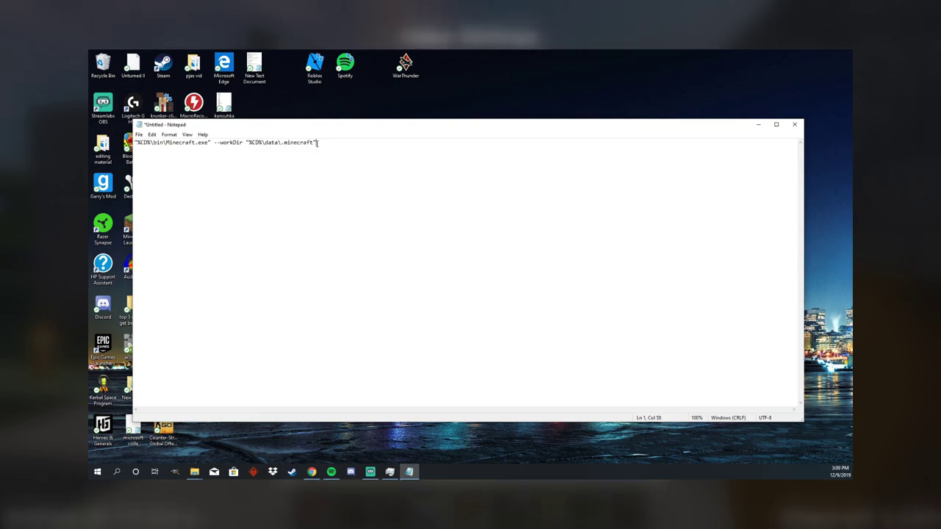
Save the Notepad document as the batch file Minecraft Portable.bat with the file type set to All Files.
{"action": "left_click_drag", "start_coordinate": [222, 149], "coordinate": [136, 144]}
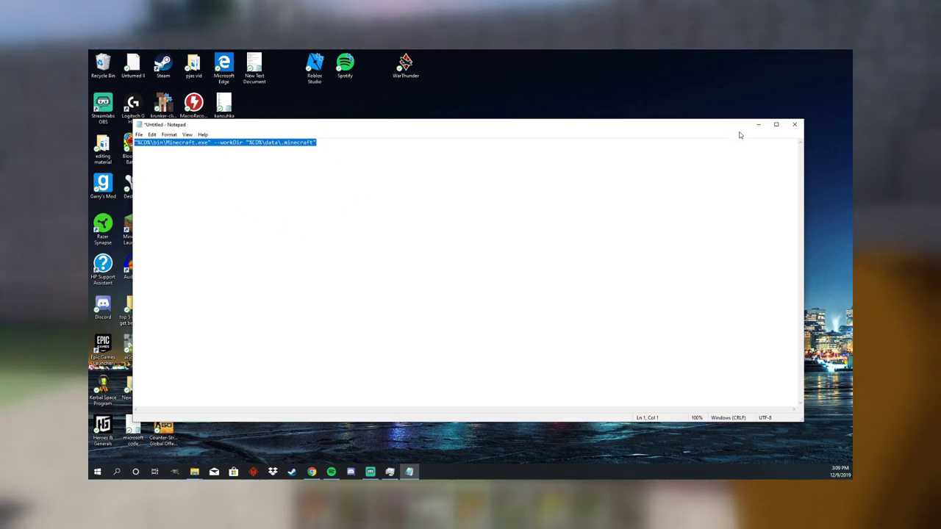
{"action": "left_click", "coordinate": [794, 125]}
{"action": "left_click", "coordinate": [446, 260]}
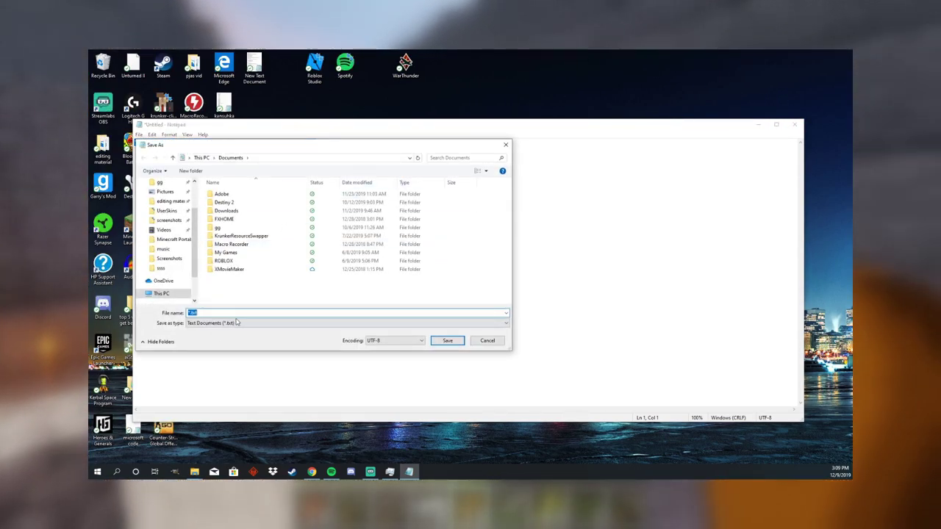
{"action": "left_click", "coordinate": [233, 323]}
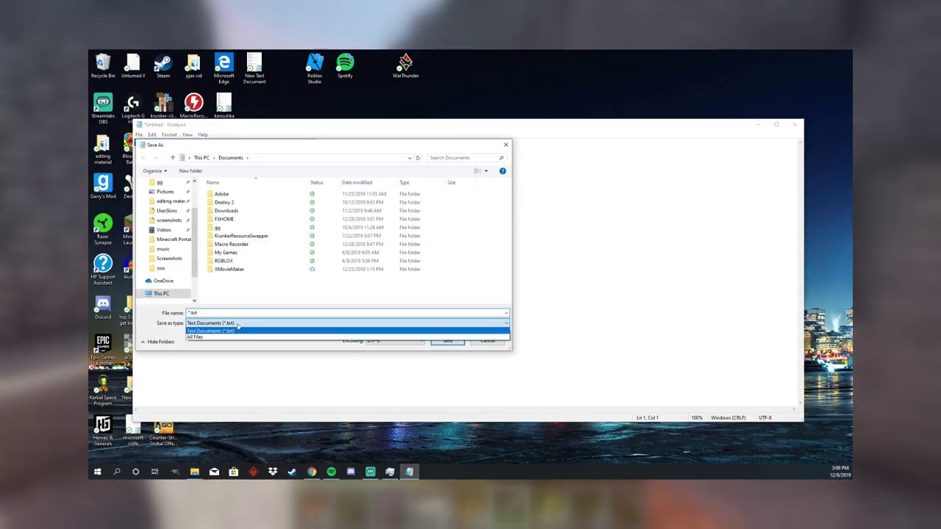
{"action": "left_click", "coordinate": [235, 338]}
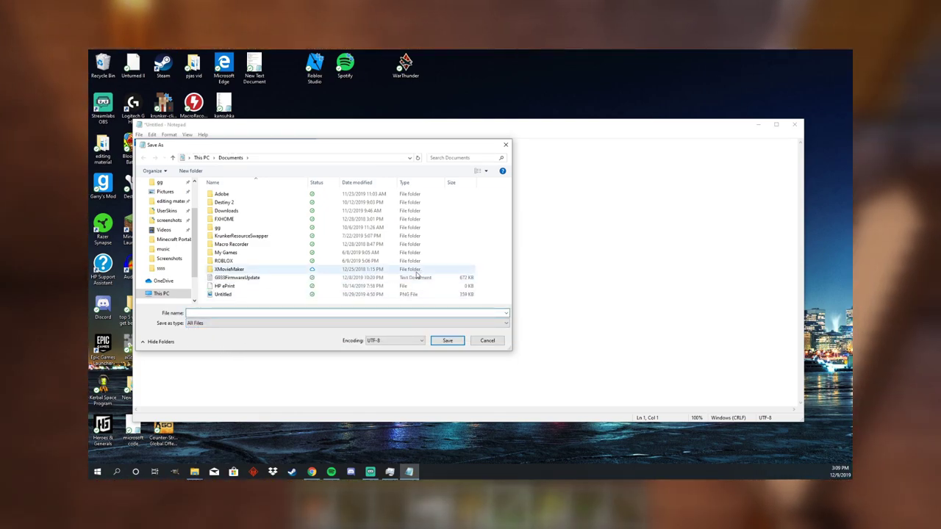
{"action": "type", "text": "Minecraft Portabl"}
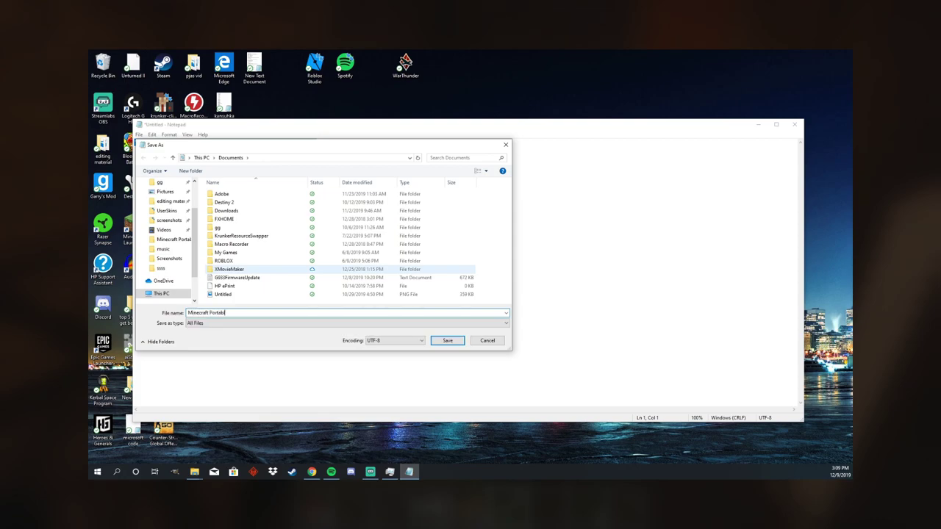
{"action": "type", "text": "e.bat"}
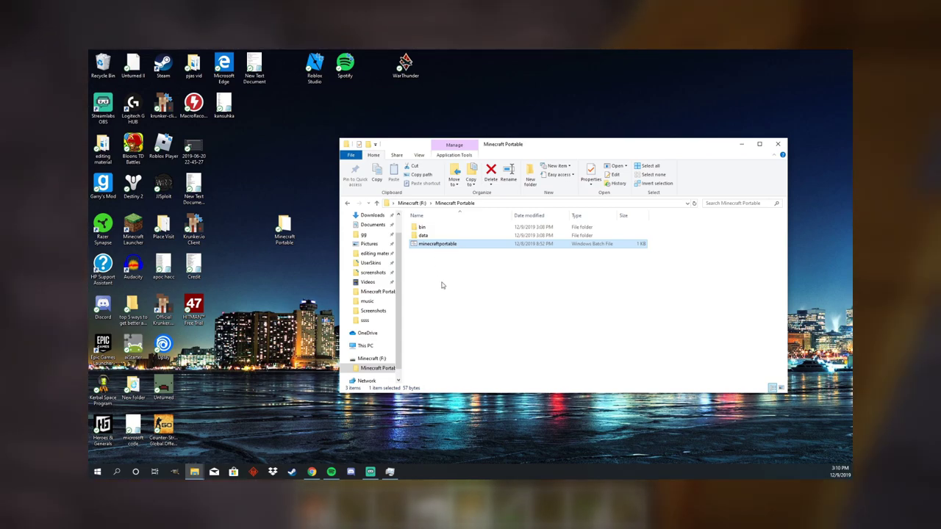
{"action": "left_click", "coordinate": [442, 286]}
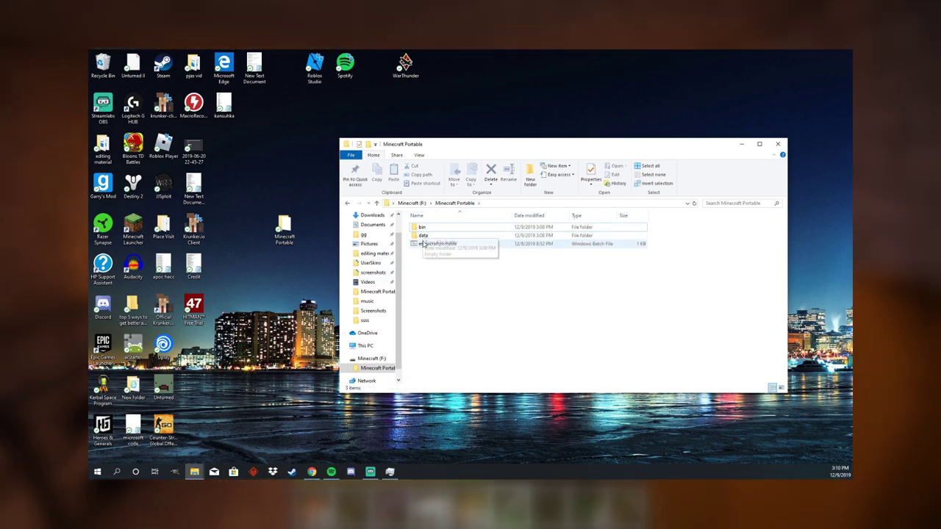
{"action": "left_click", "coordinate": [452, 243]}
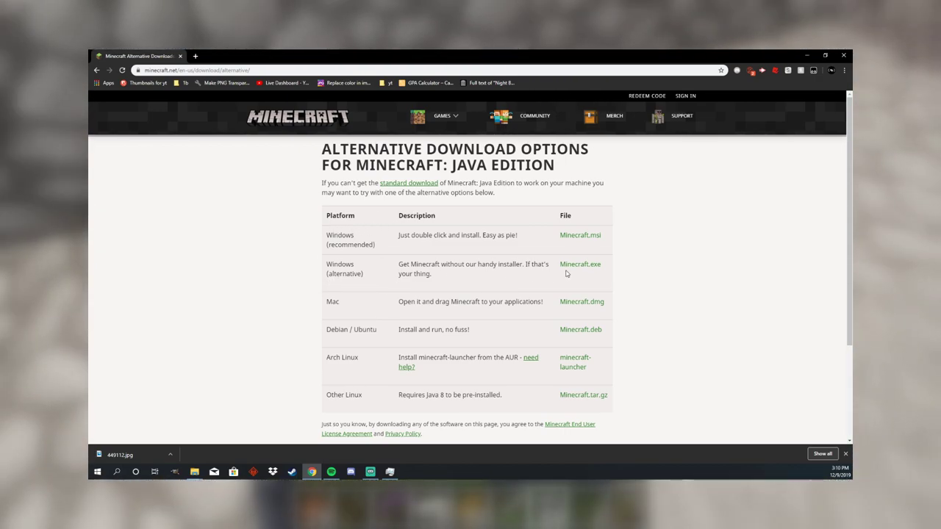
Download the alternative Windows file Minecraft.exe and open the Minecraft Portable folder on the Minecraft (F:) drive in File Explorer.
{"action": "left_click", "coordinate": [572, 266]}
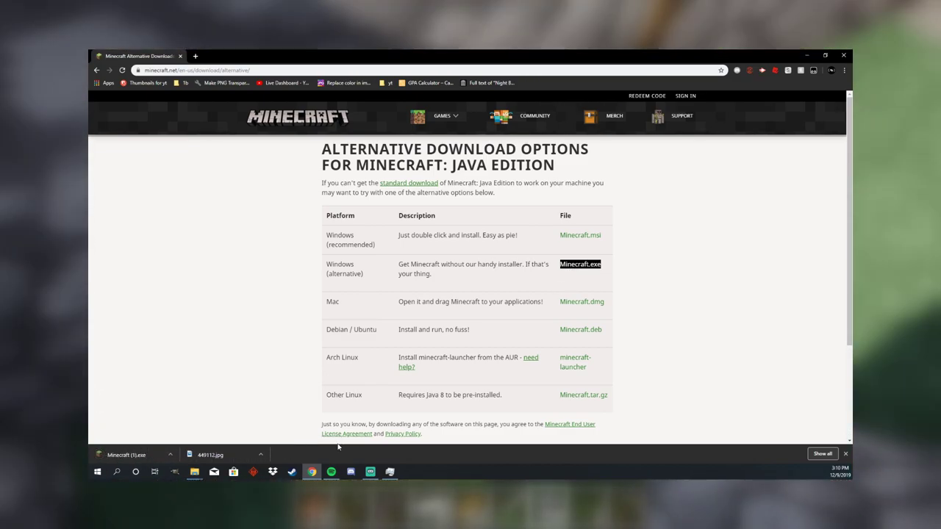
{"action": "left_click", "coordinate": [192, 473]}
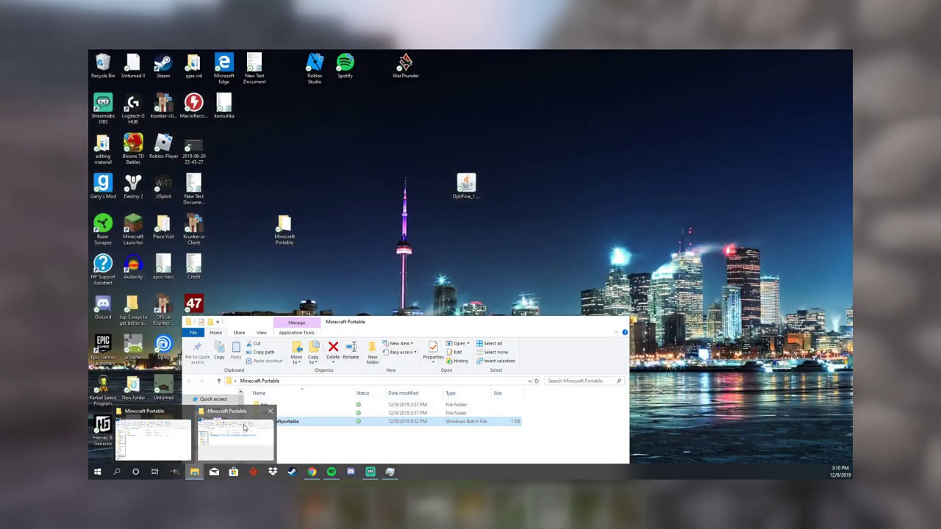
{"action": "left_click", "coordinate": [244, 428]}
{"action": "left_click_drag", "start_coordinate": [367, 324], "coordinate": [431, 145]}
{"action": "scroll", "coordinate": [287, 345], "scroll_direction": "down", "scroll_amount": 1}
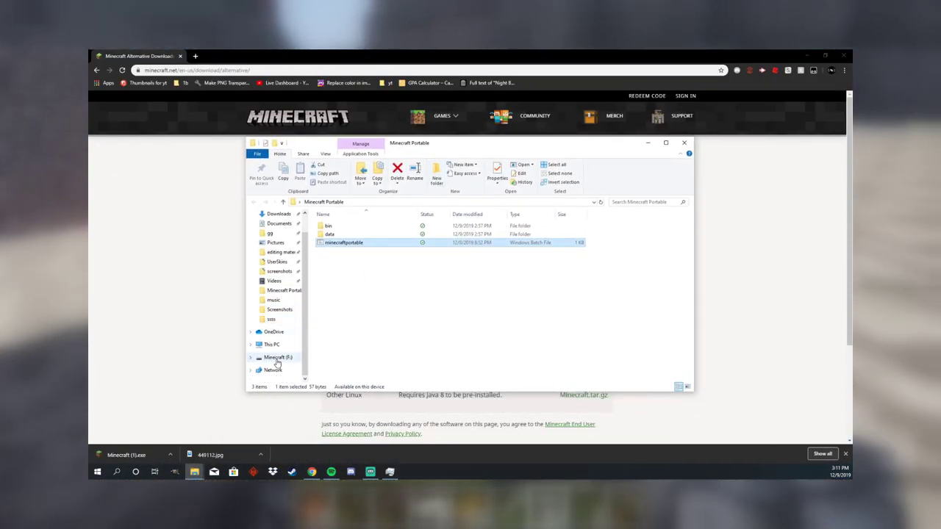
{"action": "left_click", "coordinate": [278, 360]}
{"action": "double_click", "coordinate": [347, 226]}
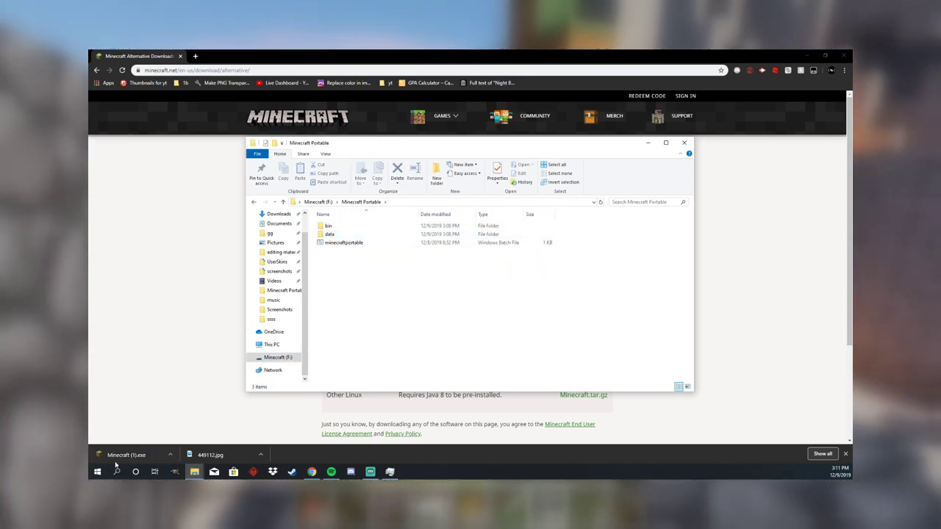
Copy the downloaded Minecraft (1).exe into the Minecraft Portable folder on the USB drive and move it into the bin subfolder.
{"action": "left_click_drag", "start_coordinate": [121, 457], "coordinate": [141, 448]}
{"action": "left_click_drag", "start_coordinate": [194, 474], "coordinate": [390, 344]}
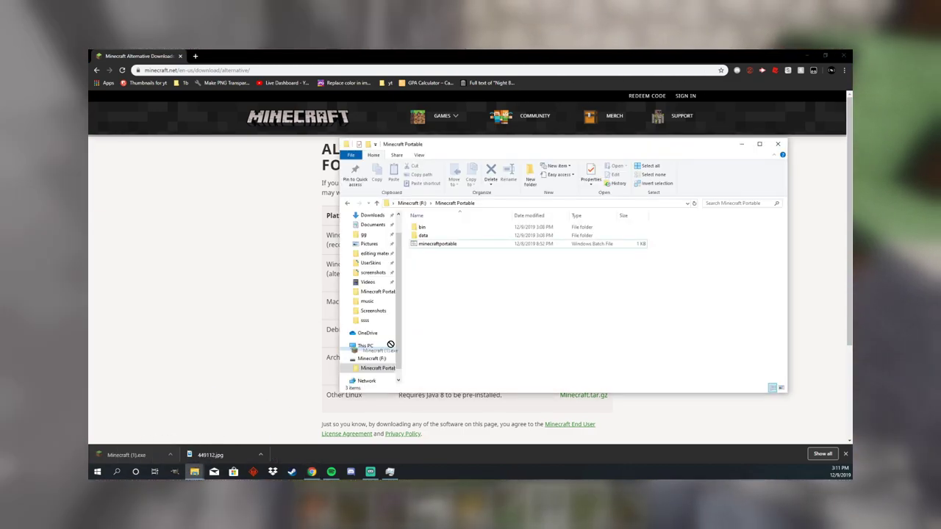
{"action": "left_click_drag", "start_coordinate": [481, 301], "coordinate": [481, 298]}
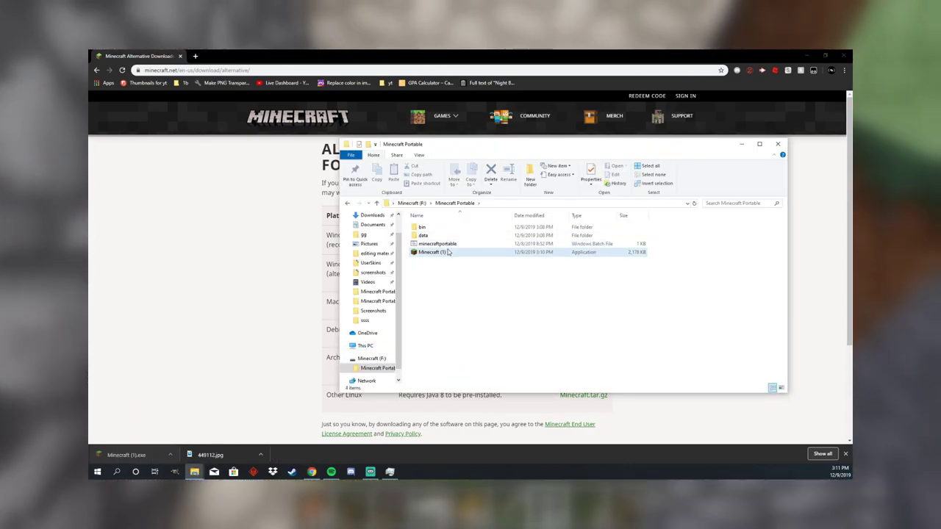
{"action": "left_click_drag", "start_coordinate": [447, 254], "coordinate": [439, 232]}
{"action": "left_click", "coordinate": [427, 253]}
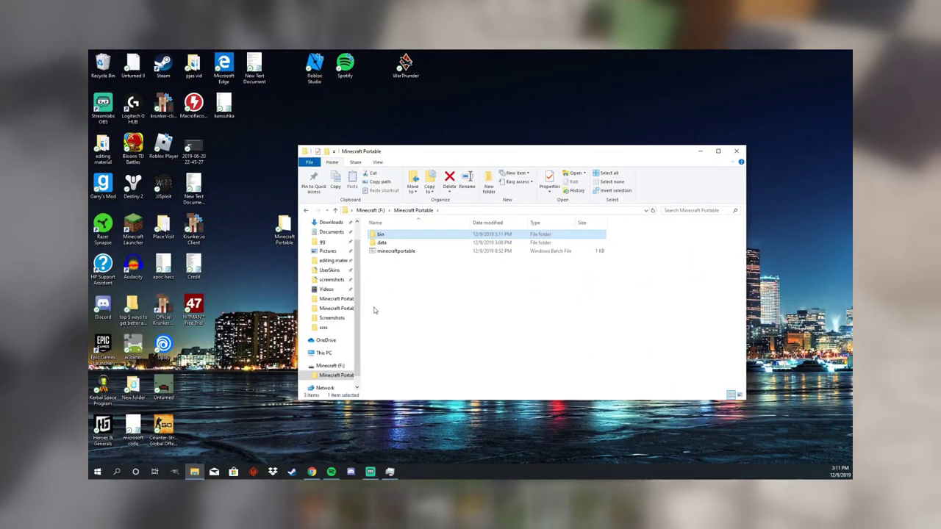
Open the data folder inside Minecraft Portable and create a new subfolder in it.
{"action": "double_click", "coordinate": [419, 243]}
{"action": "right_click", "coordinate": [450, 297]}
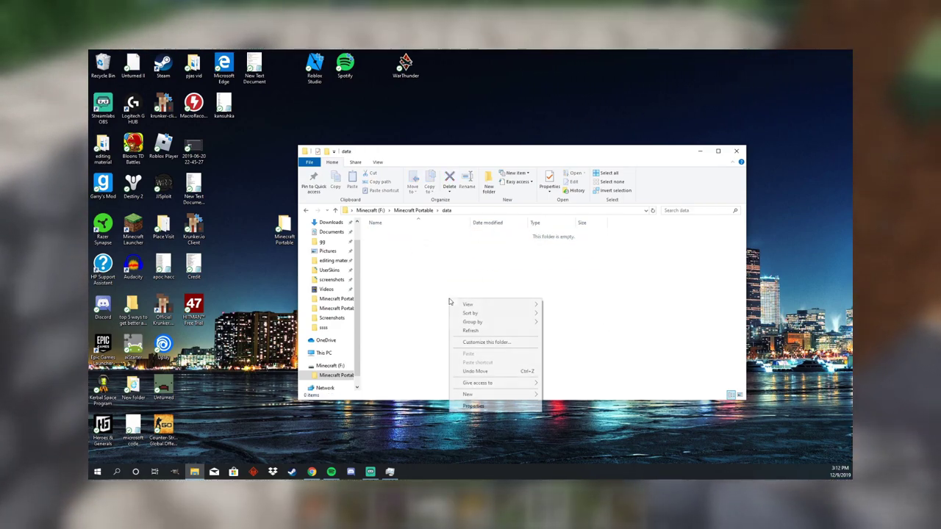
{"action": "mouse_move", "coordinate": [478, 395]}
{"action": "left_click", "coordinate": [596, 285]}
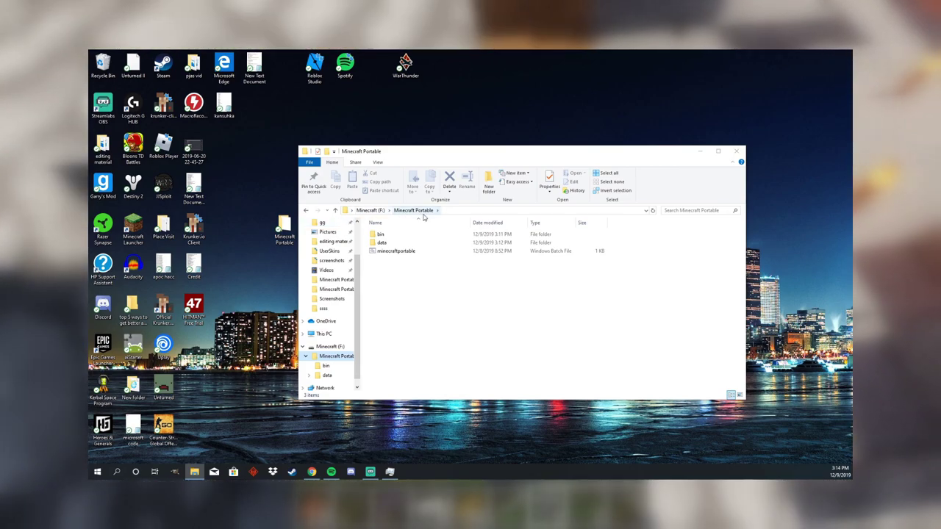
Check the contents of the data and bin folders inside Minecraft Portable.
{"action": "left_click", "coordinate": [394, 244]}
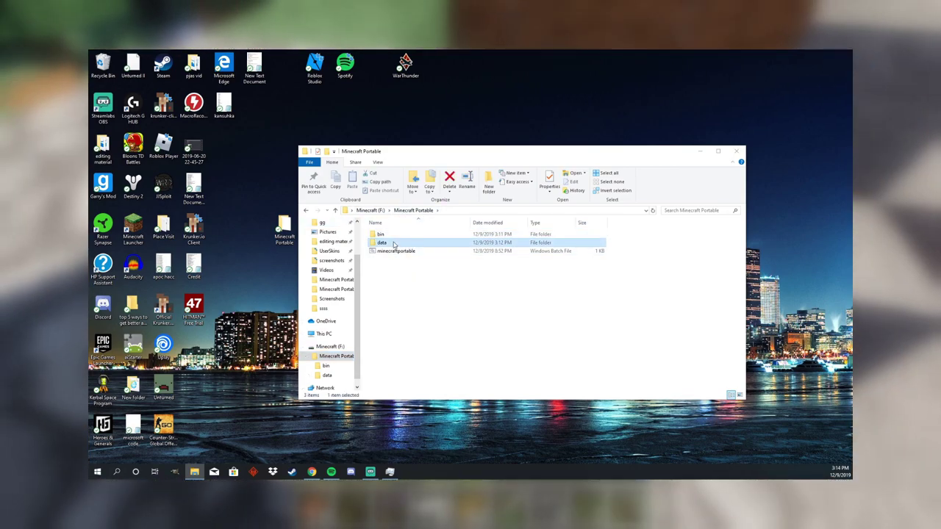
{"action": "double_click", "coordinate": [393, 243]}
{"action": "left_click", "coordinate": [427, 211]}
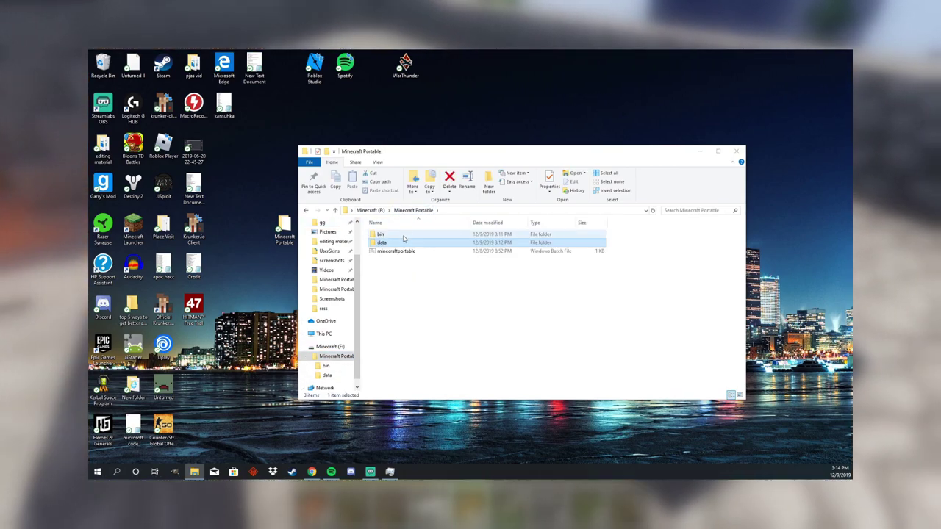
{"action": "double_click", "coordinate": [403, 234]}
{"action": "left_click", "coordinate": [408, 236]}
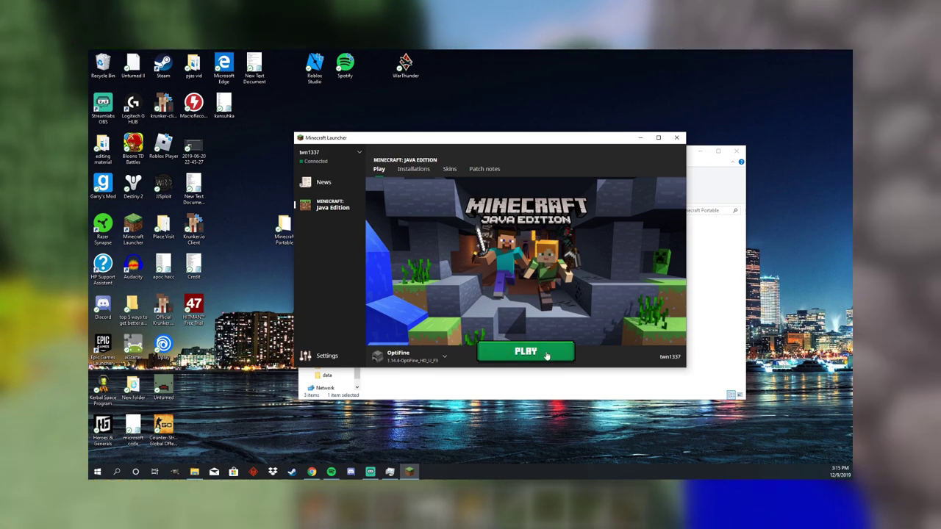
Start Minecraft: Java Edition from the launcher with the OptiFine installation.
{"action": "left_click", "coordinate": [486, 353]}
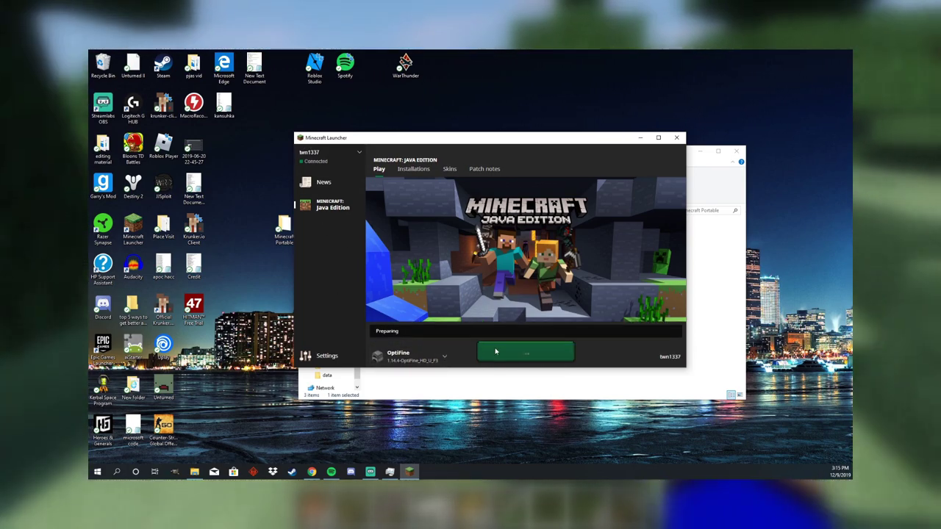